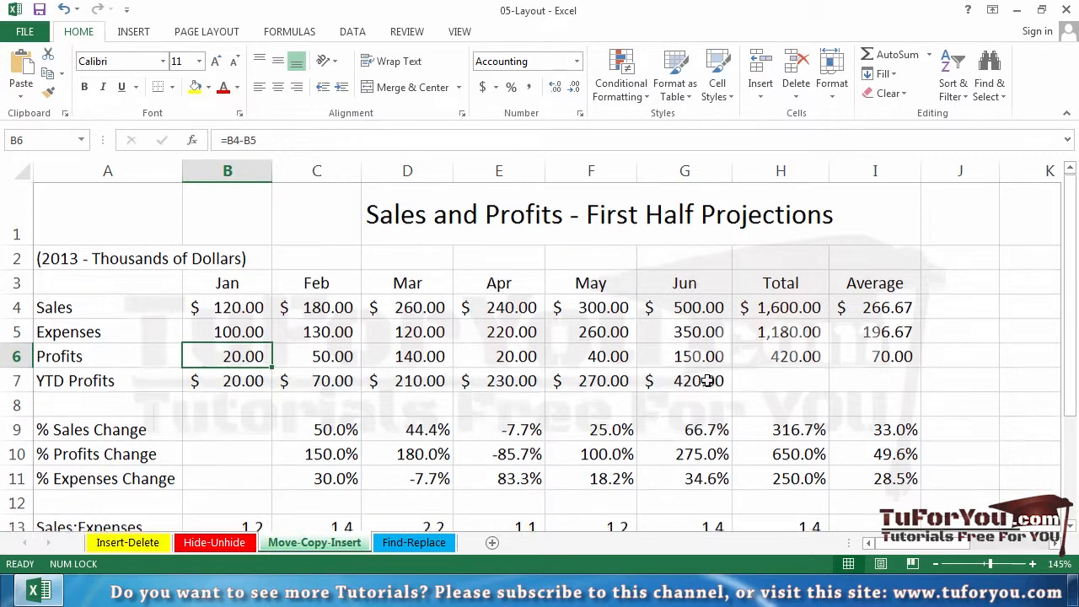
# Cut rows 9 through 15, from % Sales Change to Expenses:Profits, and paste them starting at cell A17
pyautogui.scroll(-2, 706, 382)
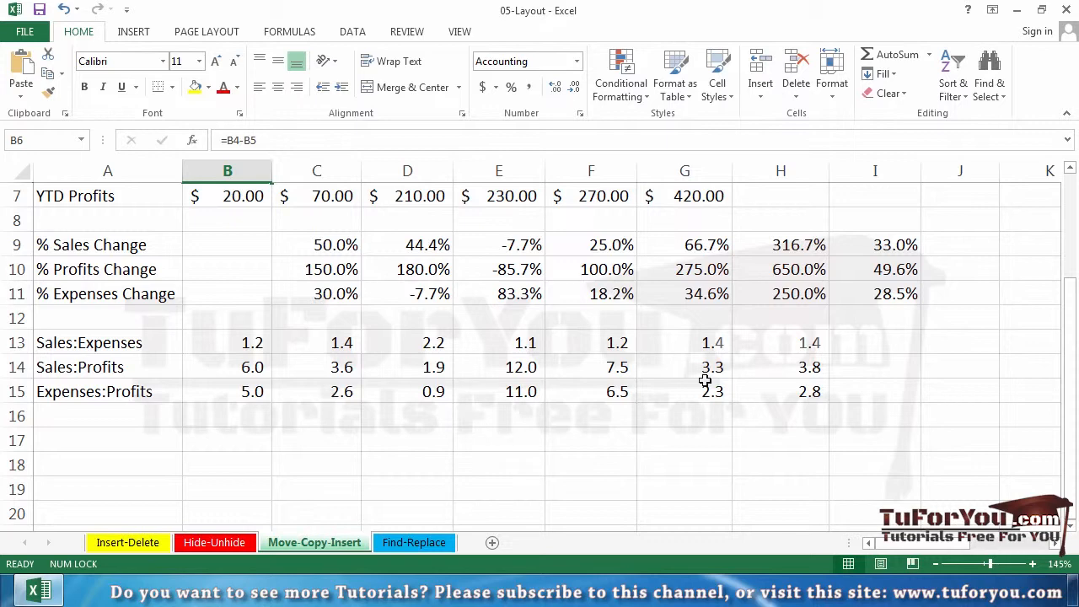
pyautogui.scroll(2, 699, 381)
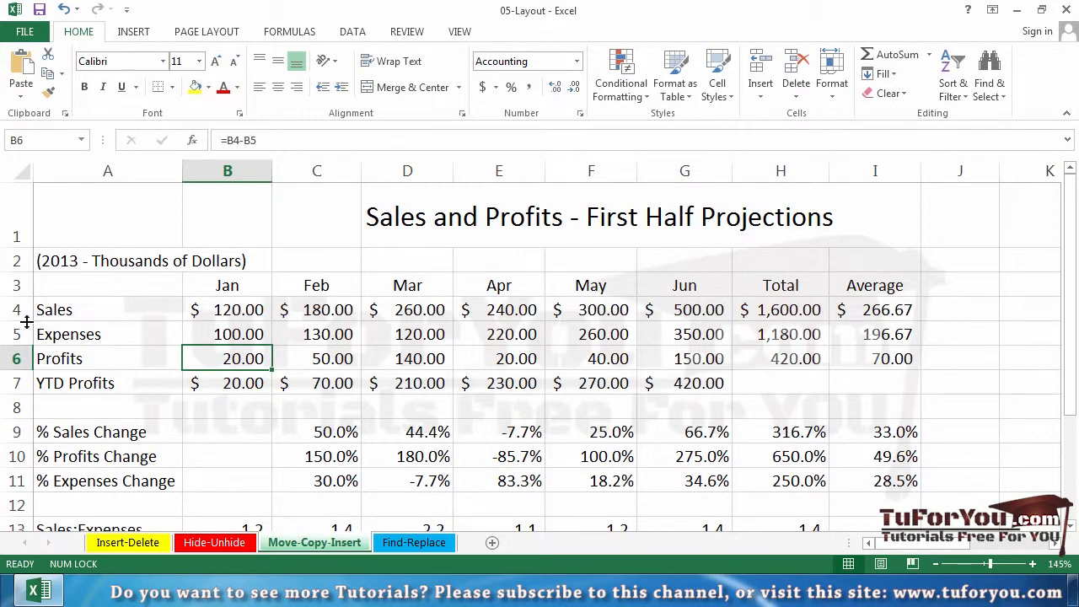
pyautogui.click(14, 432)
pyautogui.scroll(-1, 17, 396)
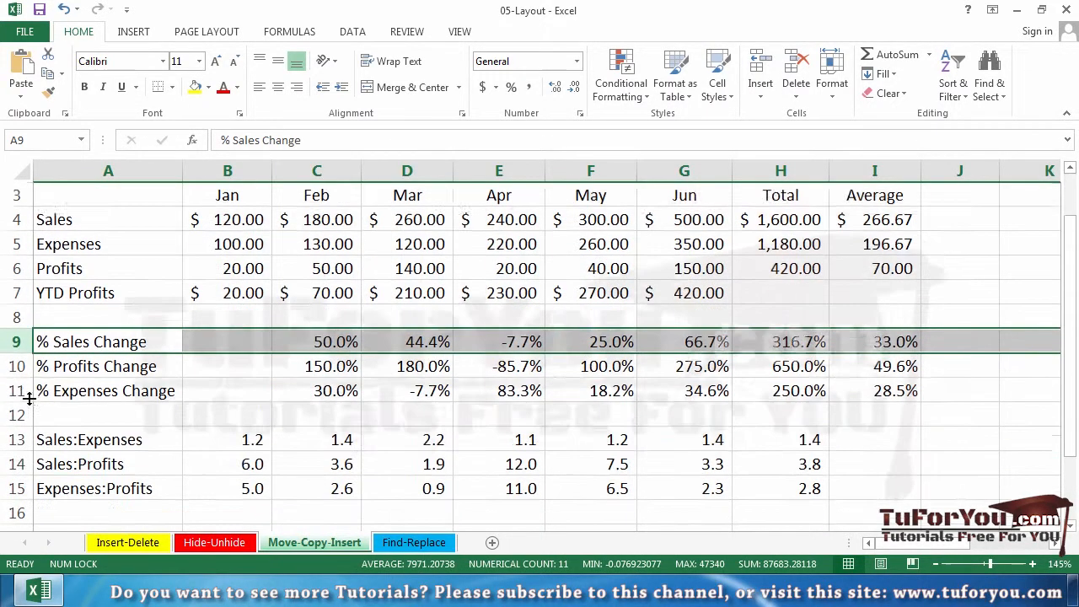
pyautogui.moveTo(17, 317); pyautogui.dragTo(40, 463)
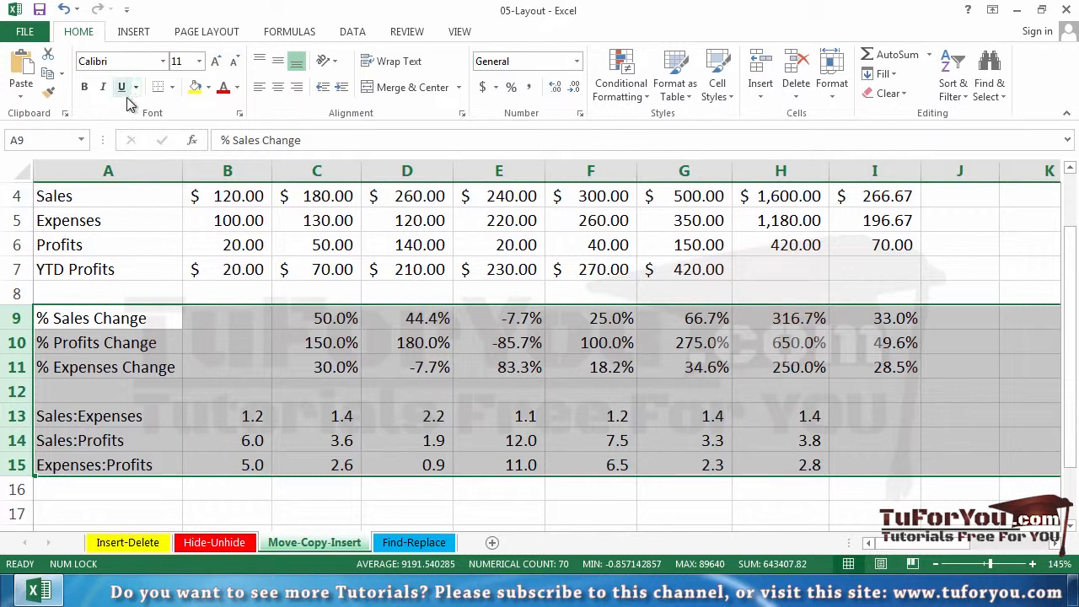
pyautogui.click(48, 57)
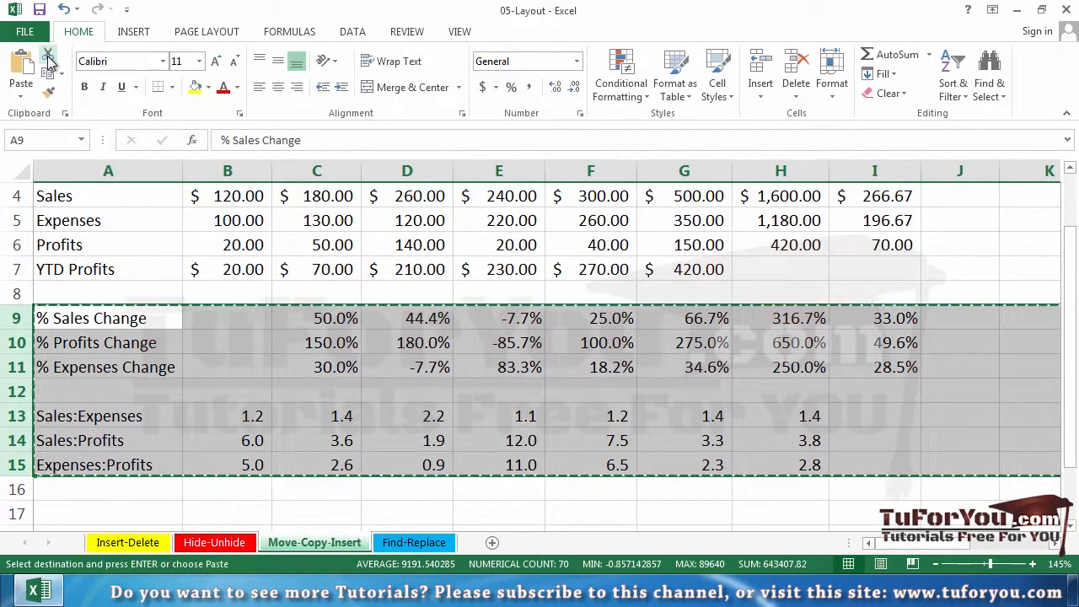
pyautogui.click(50, 504)
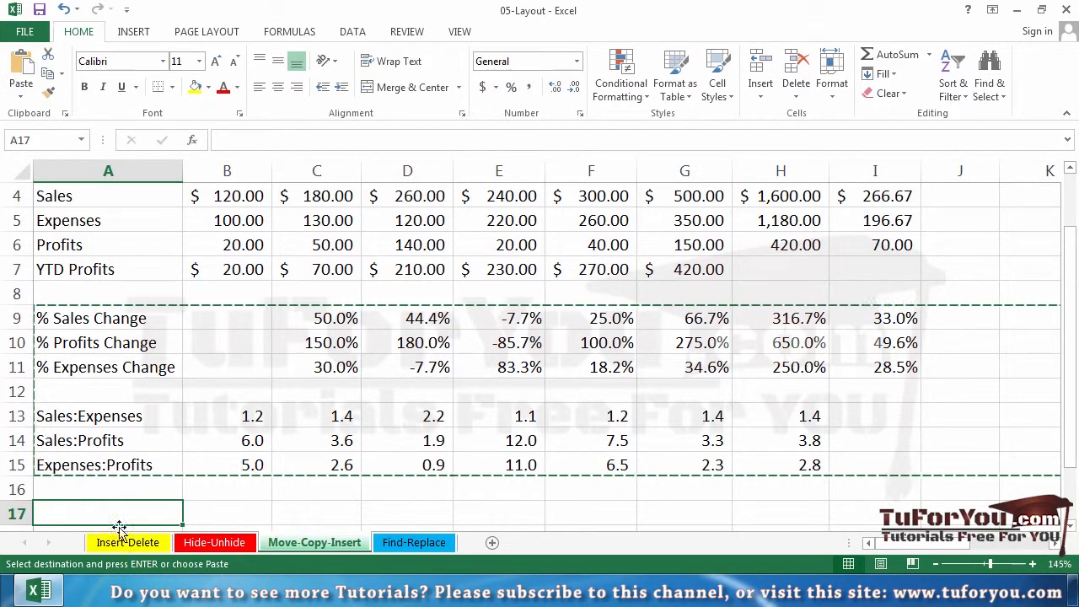
pyautogui.press('Return')
pyautogui.scroll(-3, 171, 444)
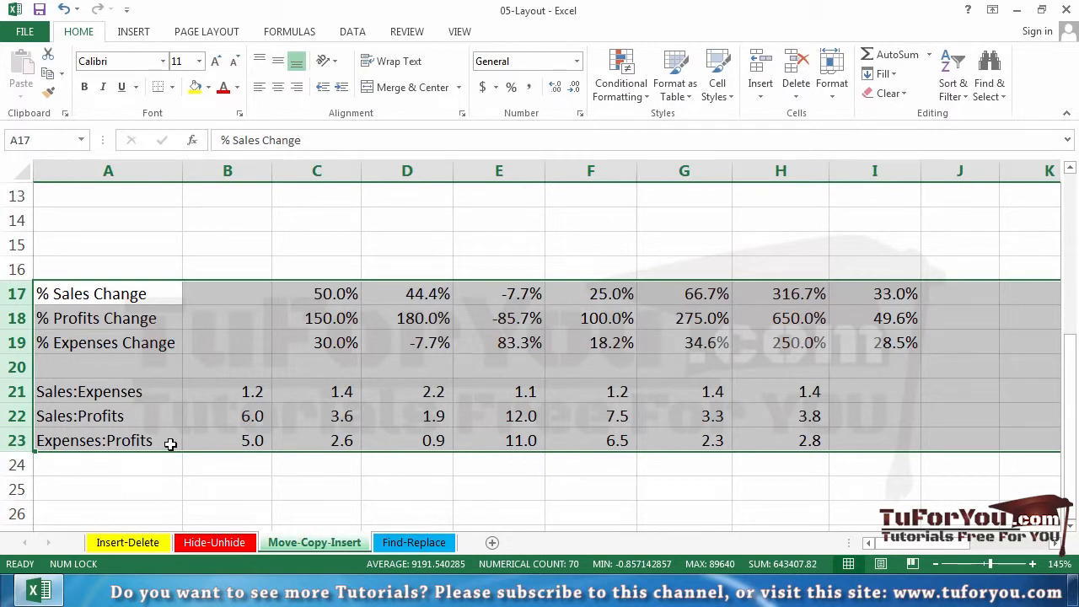
# Undo the pasting of the cut rows and cancel the pending cut
pyautogui.hotkey('ctrl', 'z')
pyautogui.scroll(3, 170, 446)
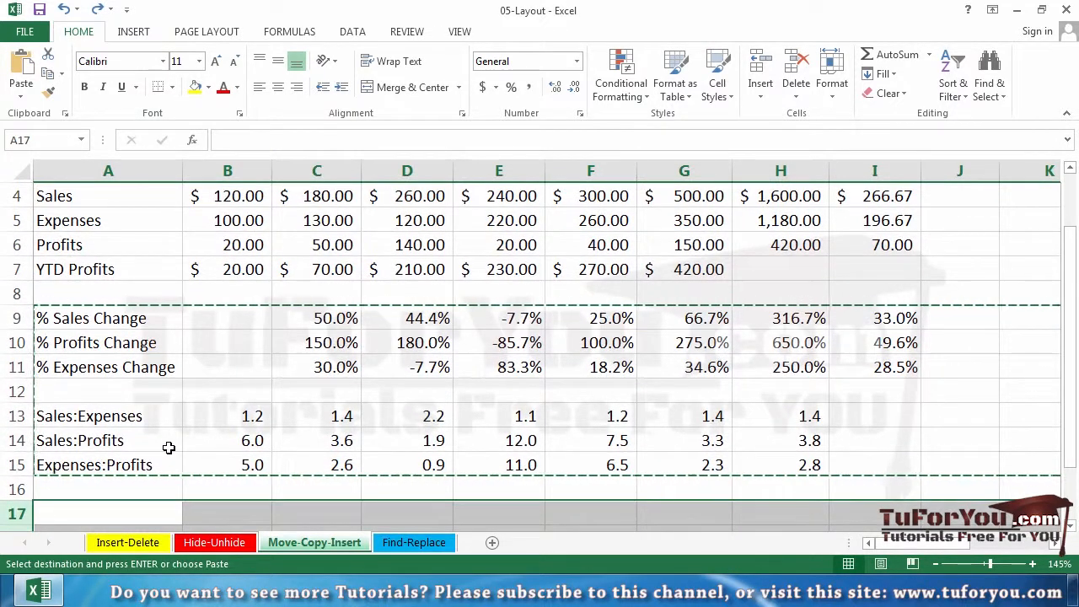
pyautogui.press('Escape')
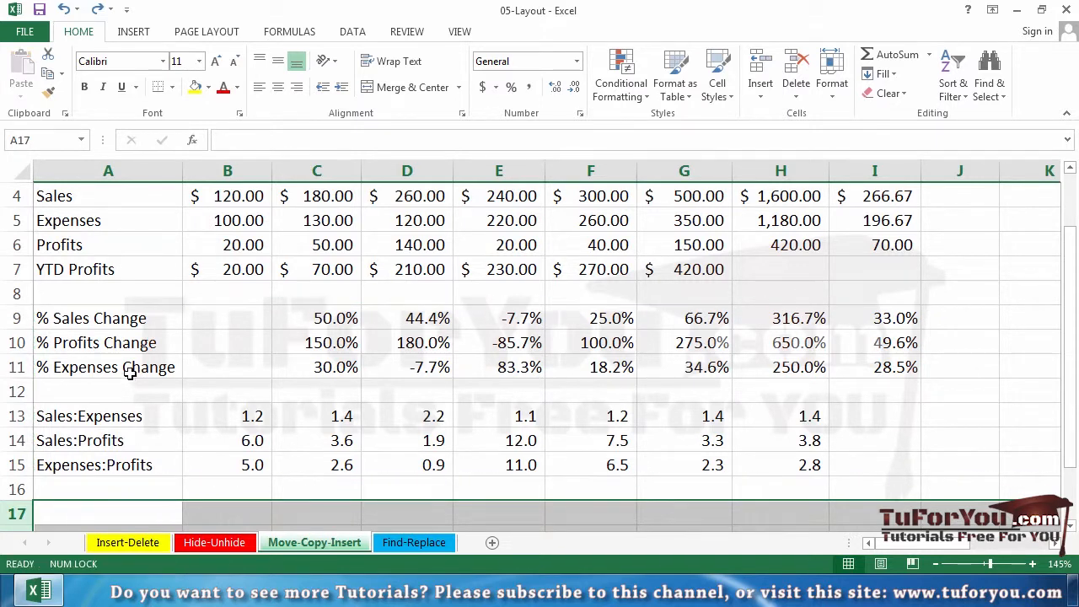
# Move the range A9:I15 directly on the sheet in stages, starting at A13, A15 and finally A17
pyautogui.moveTo(68, 319); pyautogui.dragTo(889, 460)
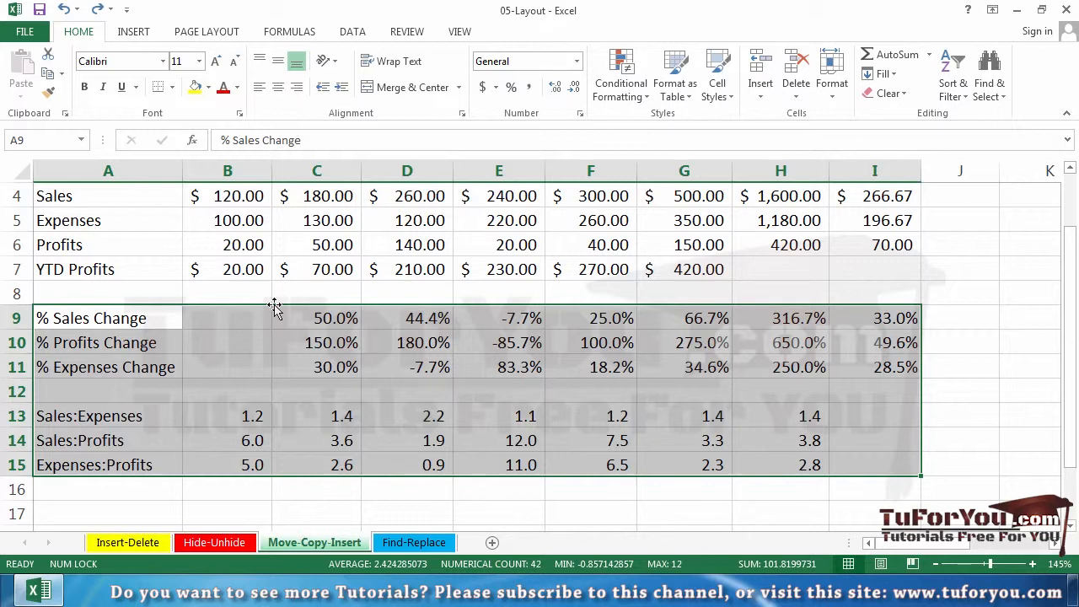
pyautogui.moveTo(274, 305); pyautogui.dragTo(280, 421)
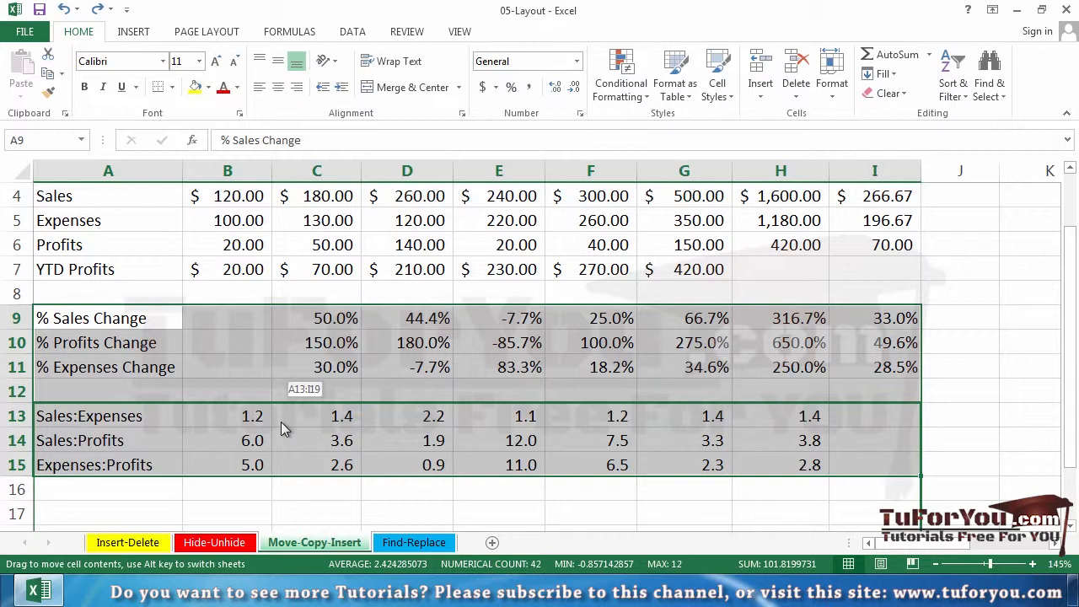
pyautogui.moveTo(281, 421); pyautogui.dragTo(281, 422)
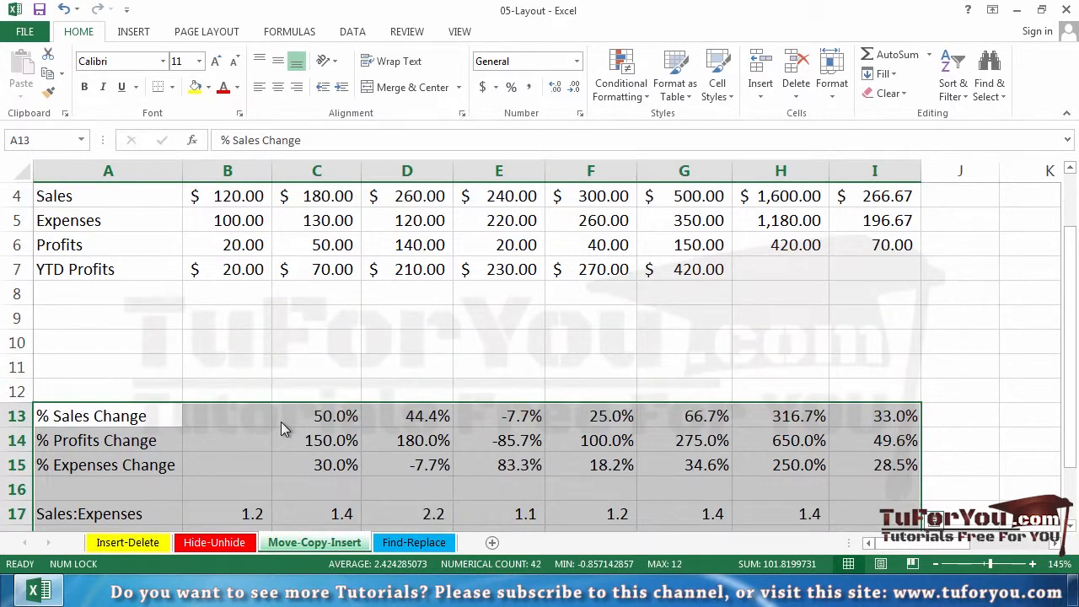
pyautogui.scroll(-1, 281, 419)
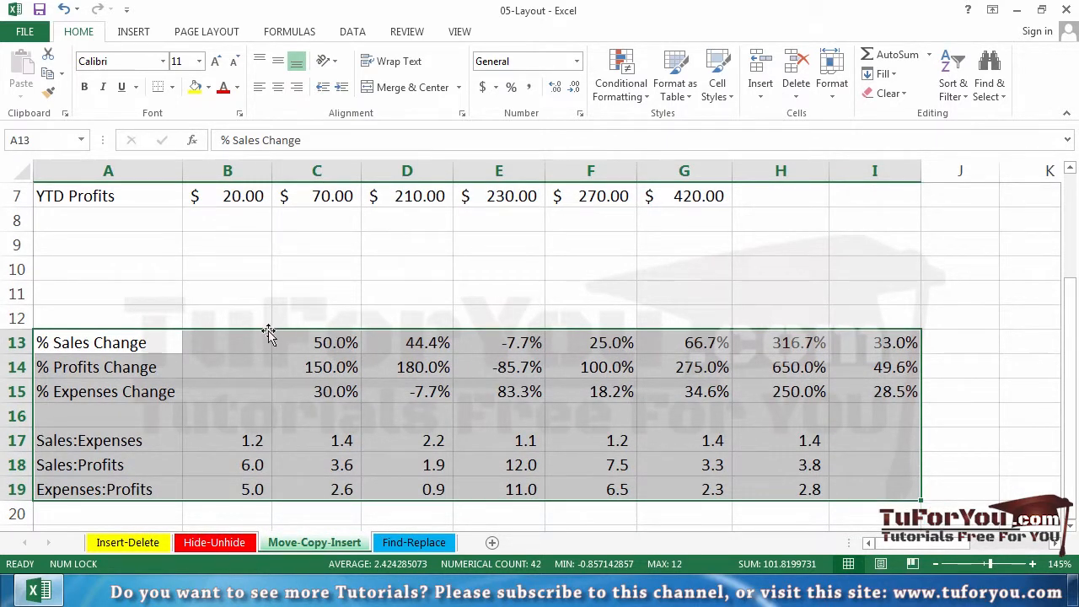
pyautogui.moveTo(268, 333); pyautogui.dragTo(230, 398)
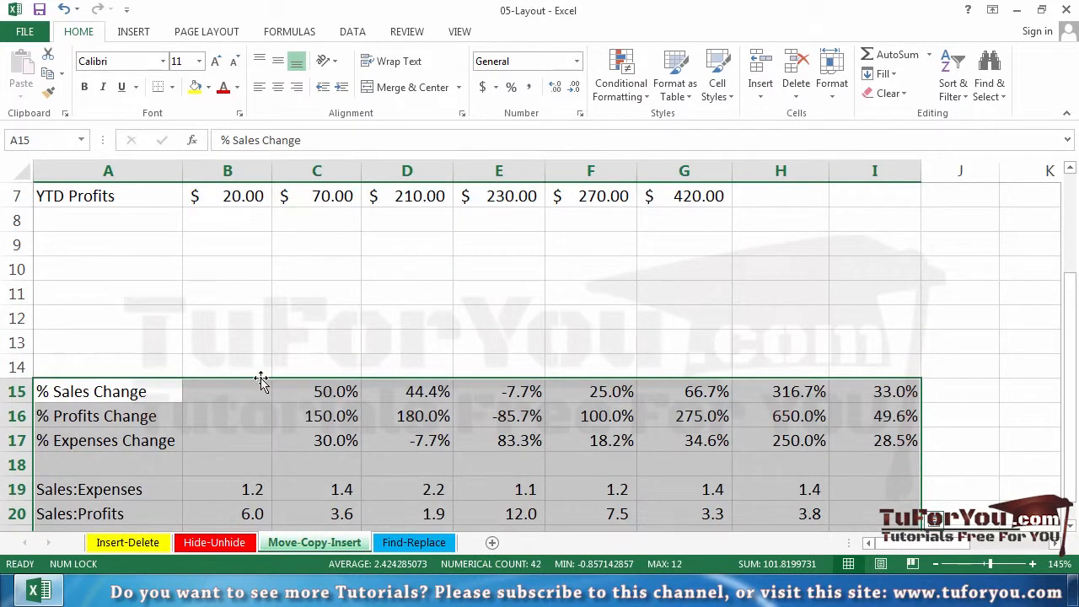
pyautogui.moveTo(261, 381); pyautogui.dragTo(246, 432)
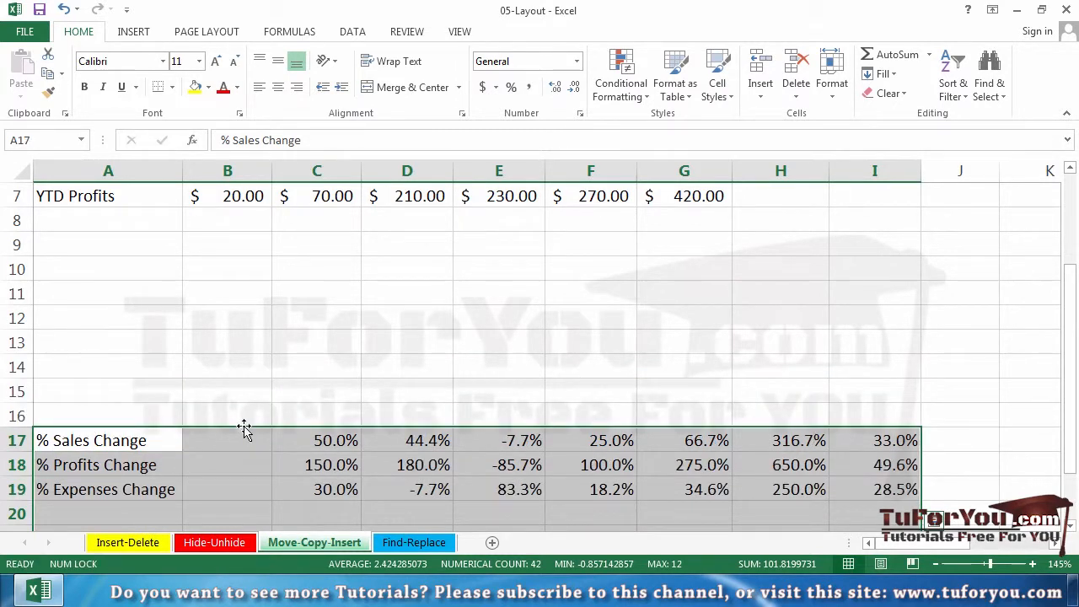
# Undo the three moves of the percentage and ratio range
pyautogui.hotkey('ctrl', 'z')
pyautogui.hotkey('ctrl', 'z')
pyautogui.hotkey('ctrl', 'z')
pyautogui.hotkey('ctrl', 'z')
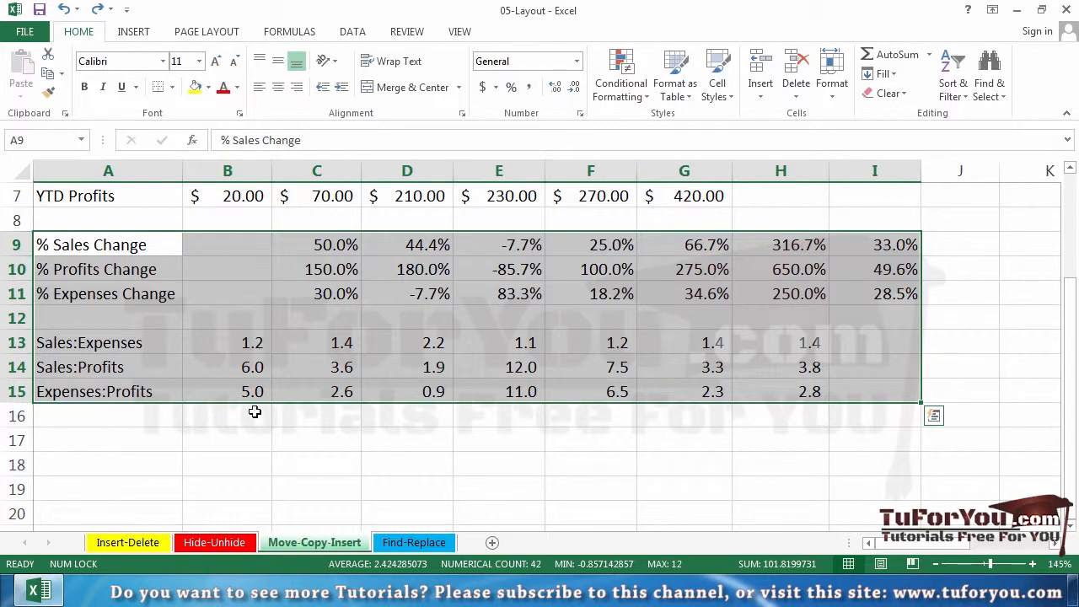
# Copy the monthly figures in A3:I7 and paste them starting at cell A18
pyautogui.scroll(2, 127, 278)
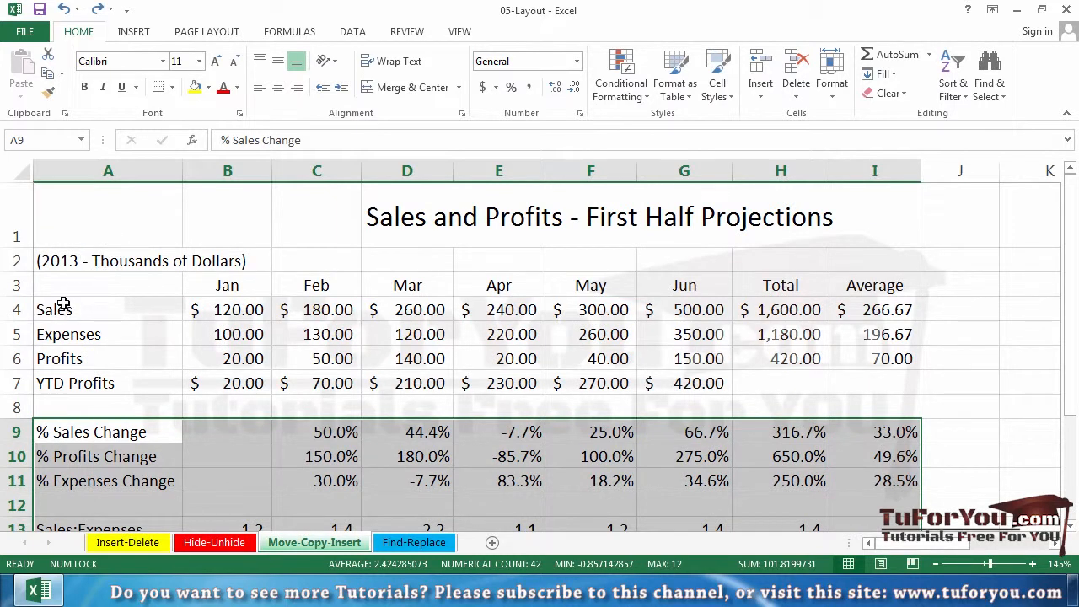
pyautogui.moveTo(69, 287); pyautogui.dragTo(886, 390)
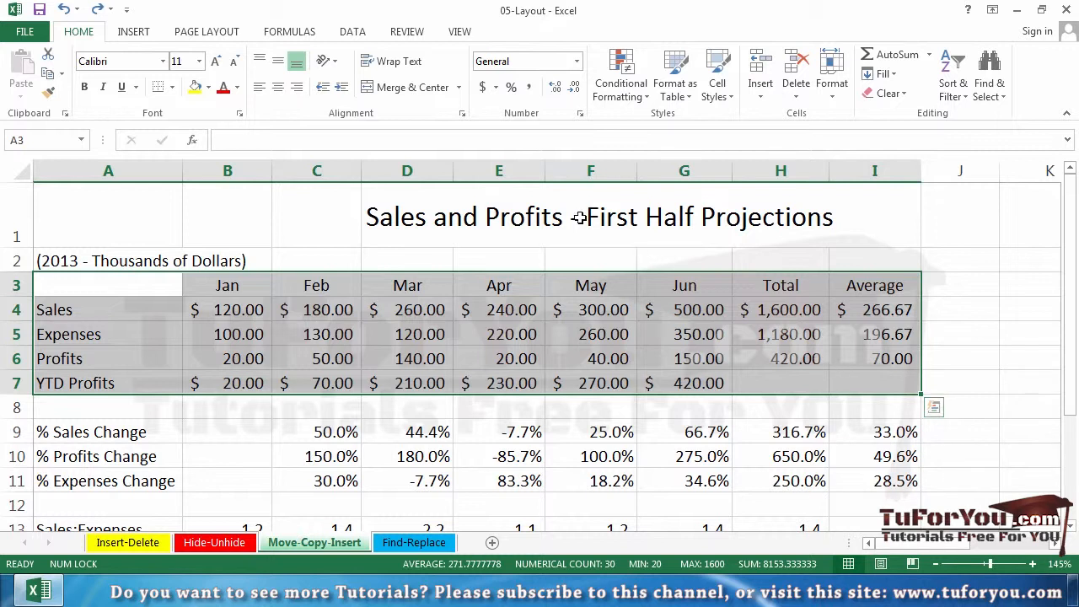
pyautogui.click(48, 75)
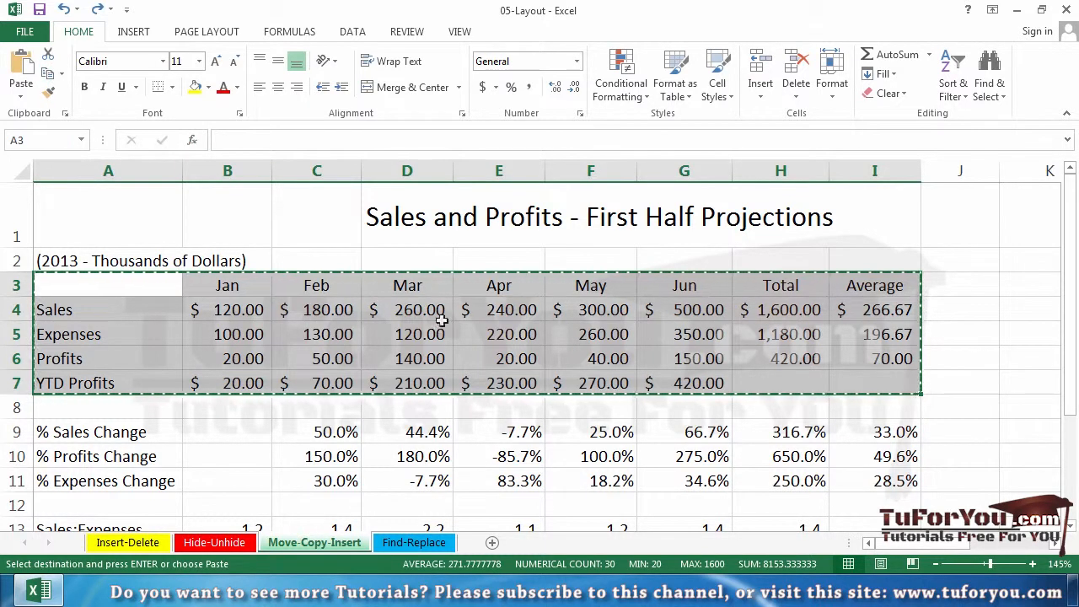
pyautogui.scroll(-4, 413, 356)
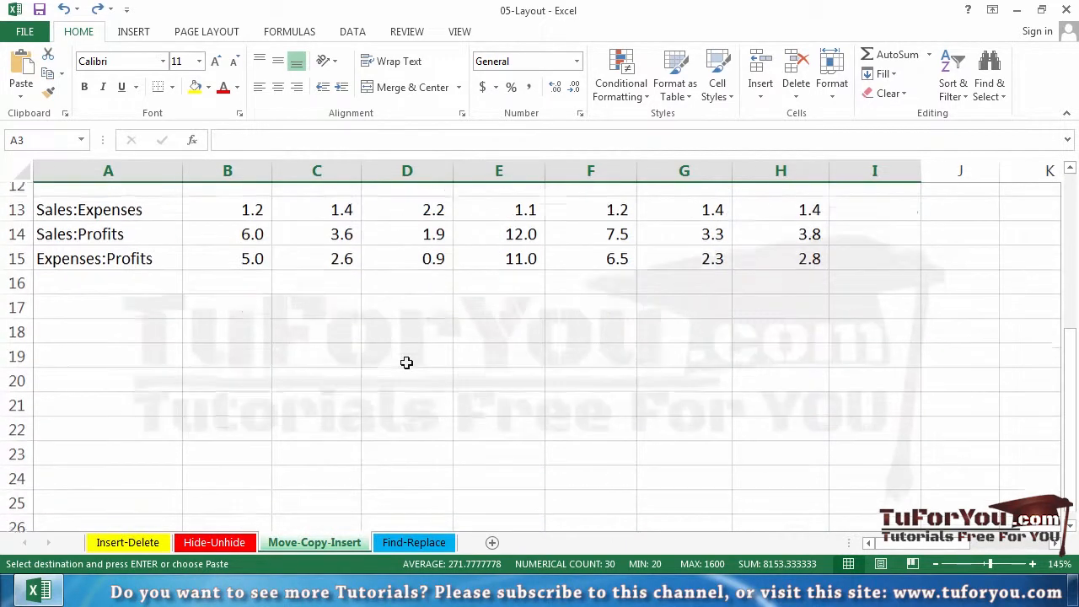
pyautogui.click(97, 291)
pyautogui.click(81, 312)
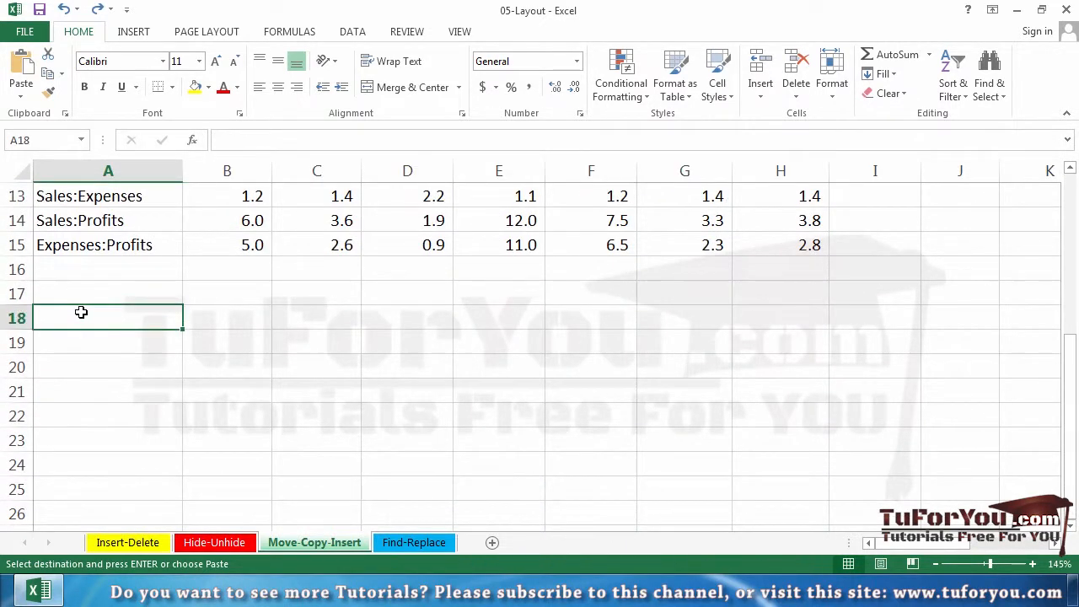
pyautogui.press('Return')
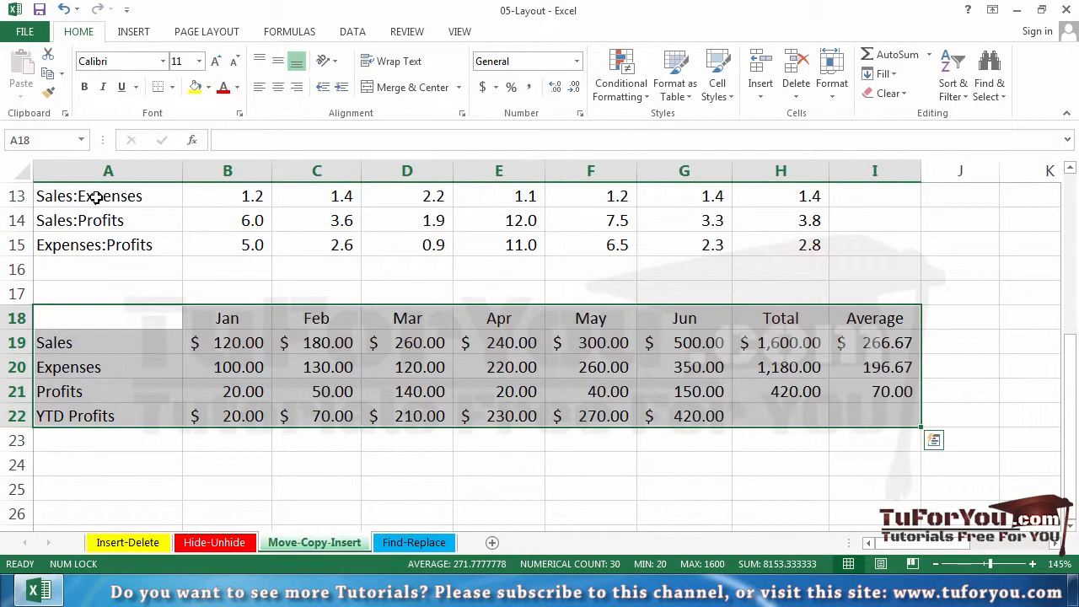
# Undo the pasted copy of the monthly figures and cancel the active copy selection
pyautogui.hotkey('ctrl', 'z')
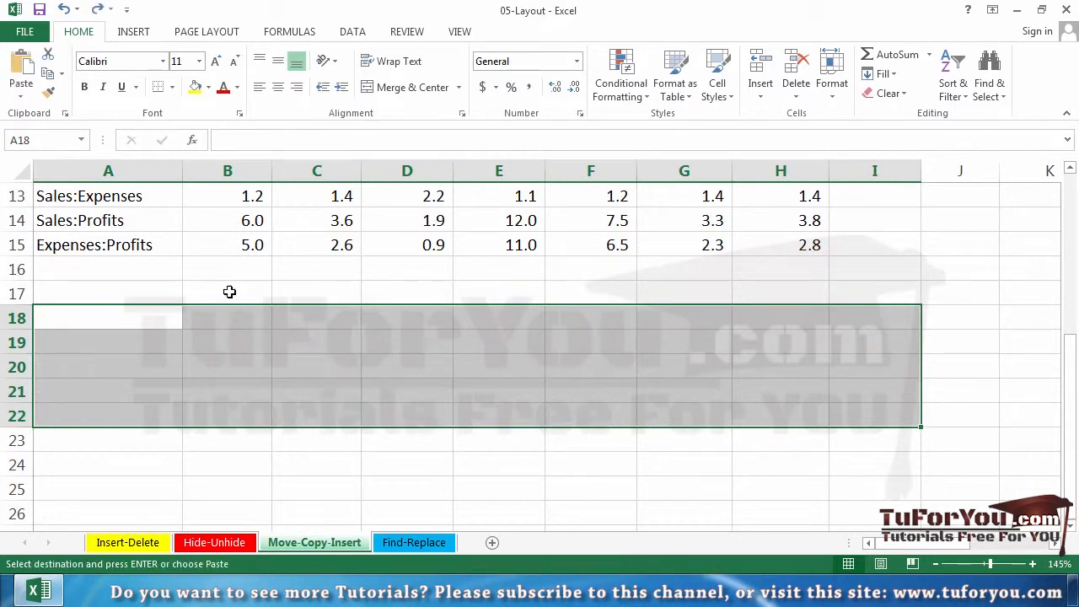
pyautogui.scroll(4, 259, 330)
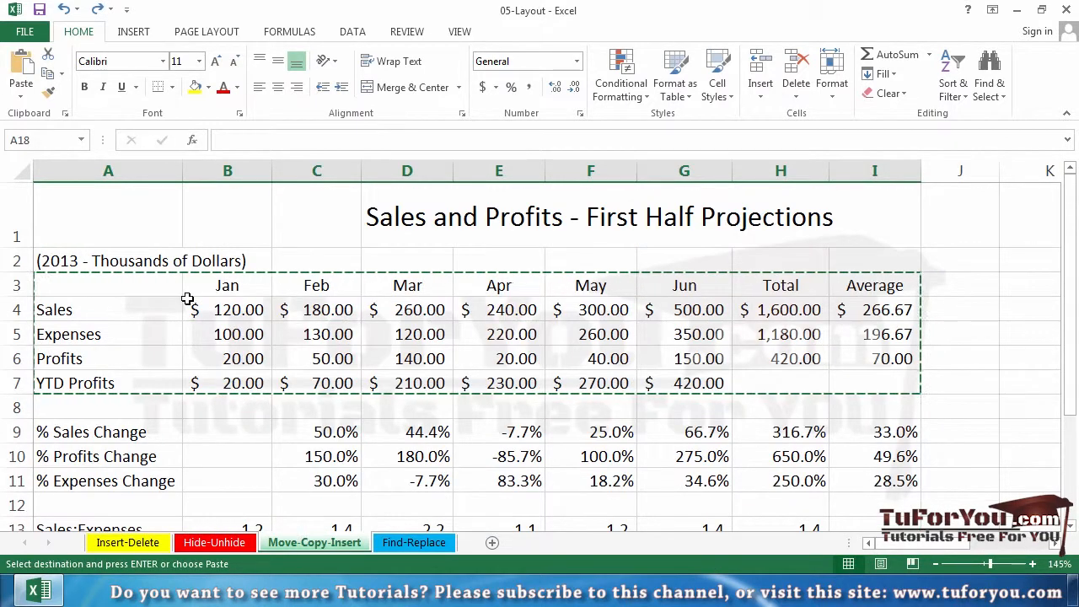
pyautogui.press('Escape')
# Duplicate the range A3:I7 directly on the sheet without the clipboard, placing the copy at A19:I23
pyautogui.scroll(-4, 89, 289)
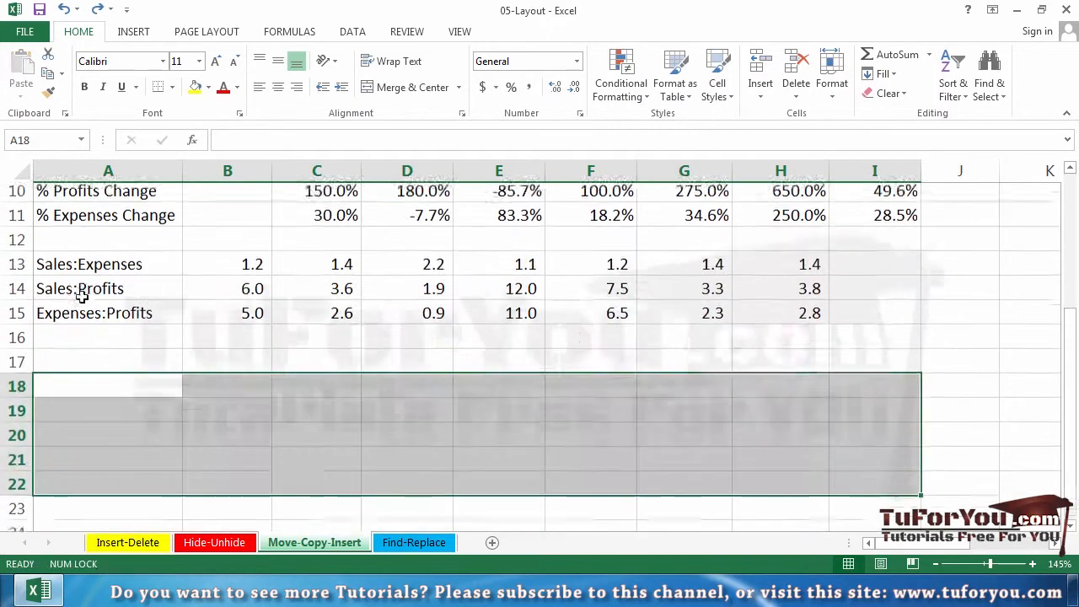
pyautogui.scroll(4, 252, 303)
pyautogui.click(76, 305)
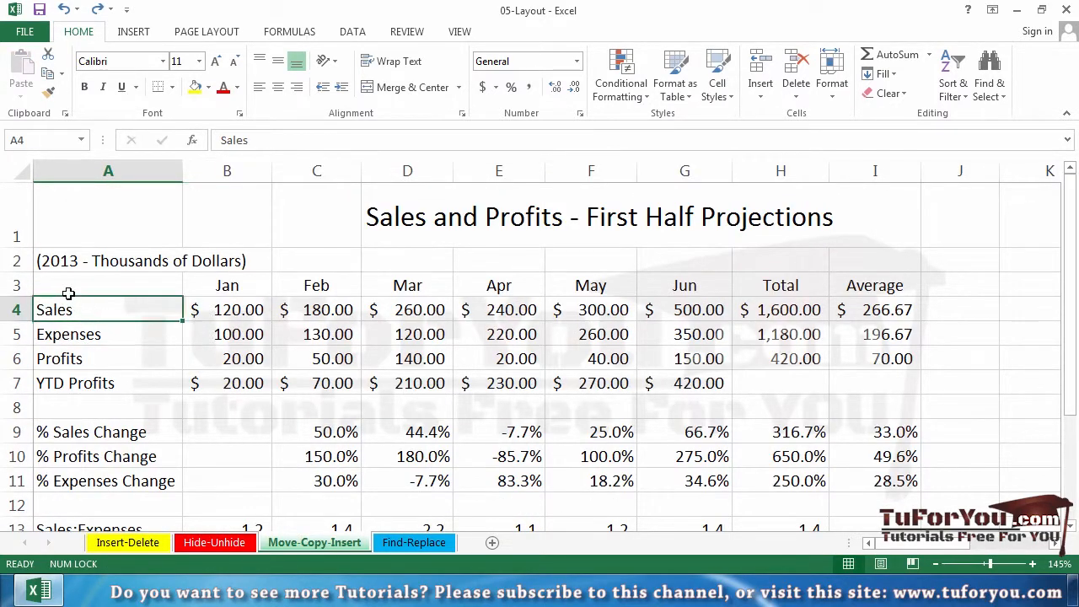
pyautogui.moveTo(72, 291); pyautogui.dragTo(879, 383)
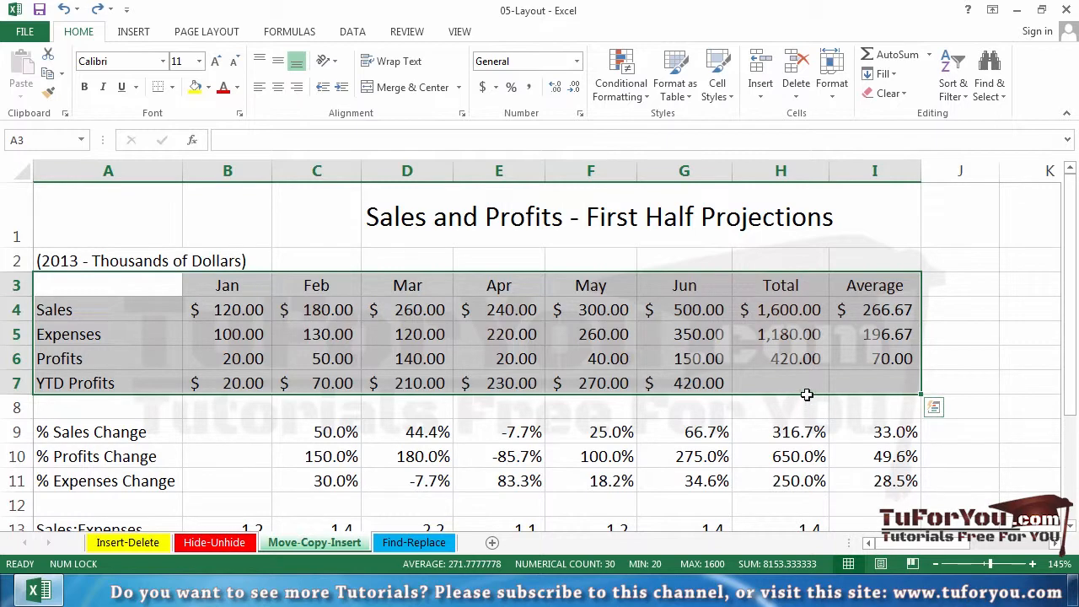
pyautogui.moveTo(806, 393); pyautogui.dragTo(756, 444)
pyautogui.press('ctrl')
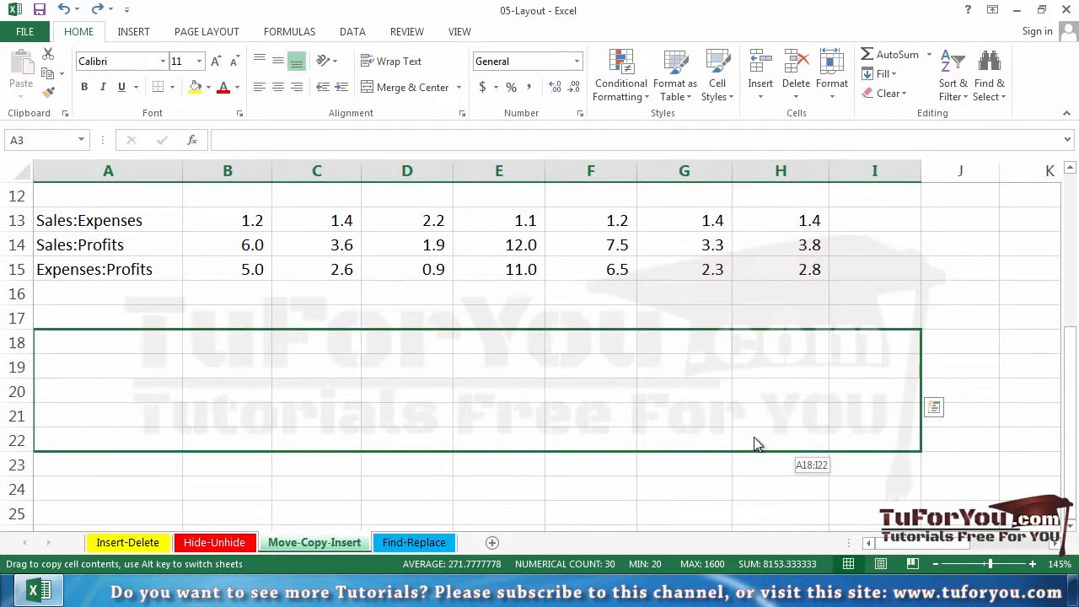
pyautogui.moveTo(753, 435); pyautogui.dragTo(755, 464)
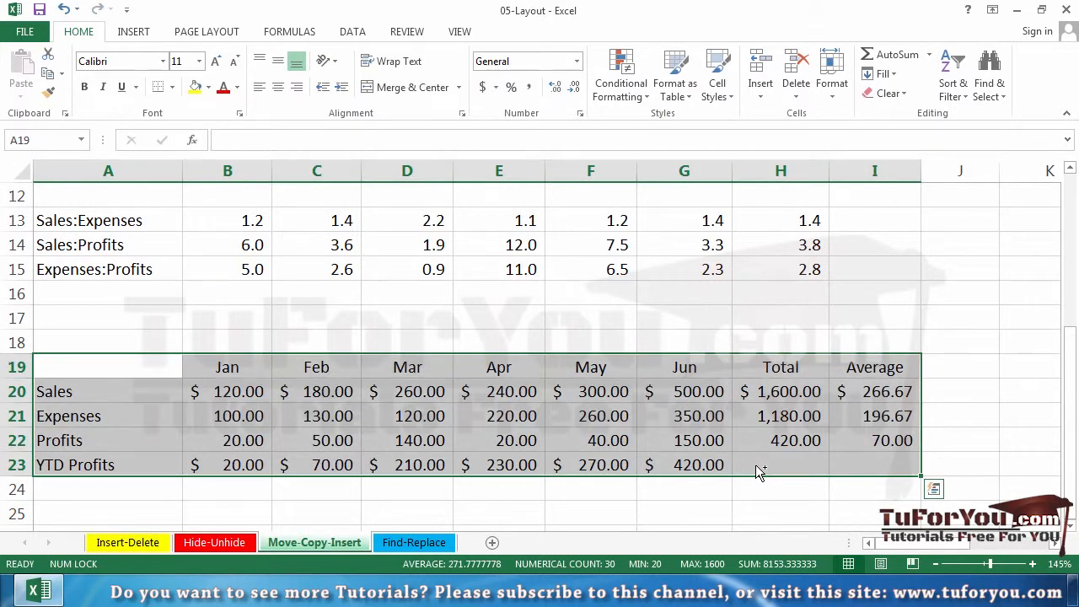
# Examine the formula of the copied January Profits cell B22 without editing it, and leave the copied range deselected
pyautogui.hotkey('ctrl', 'q')
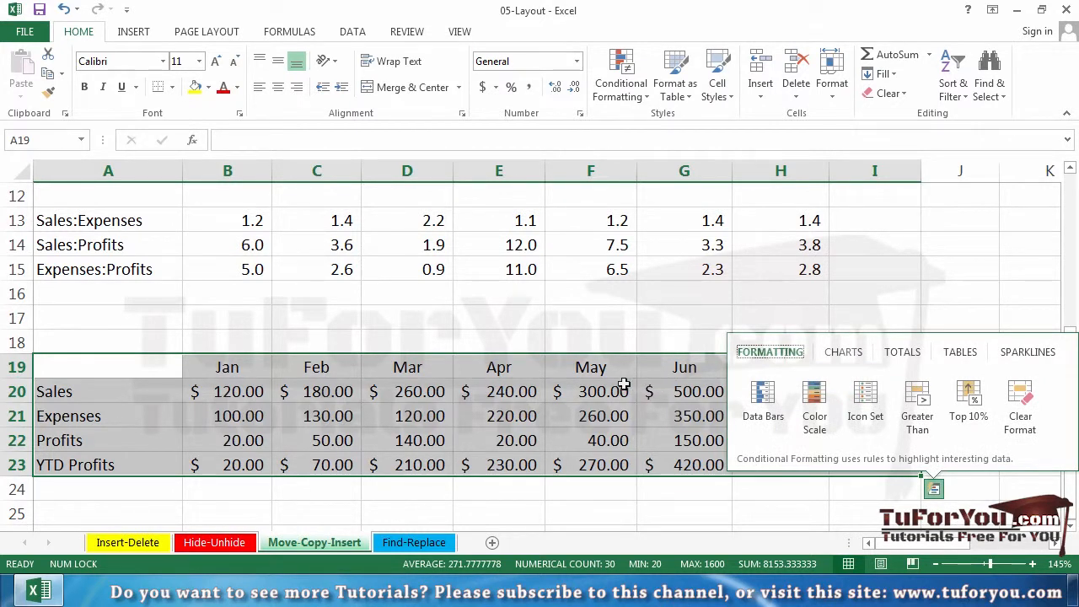
pyautogui.click(234, 400)
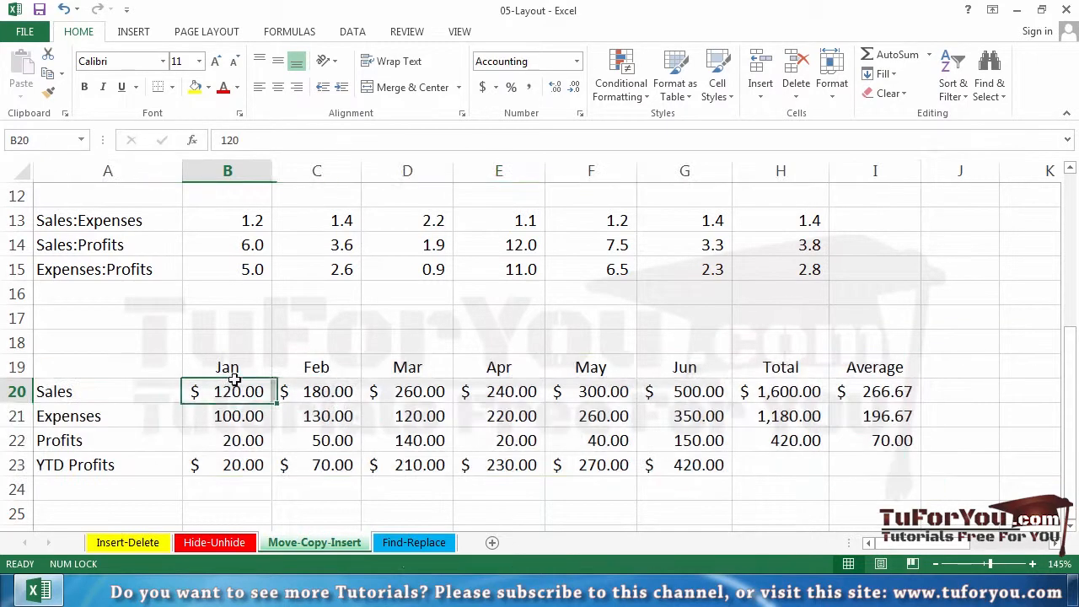
pyautogui.doubleClick(235, 443)
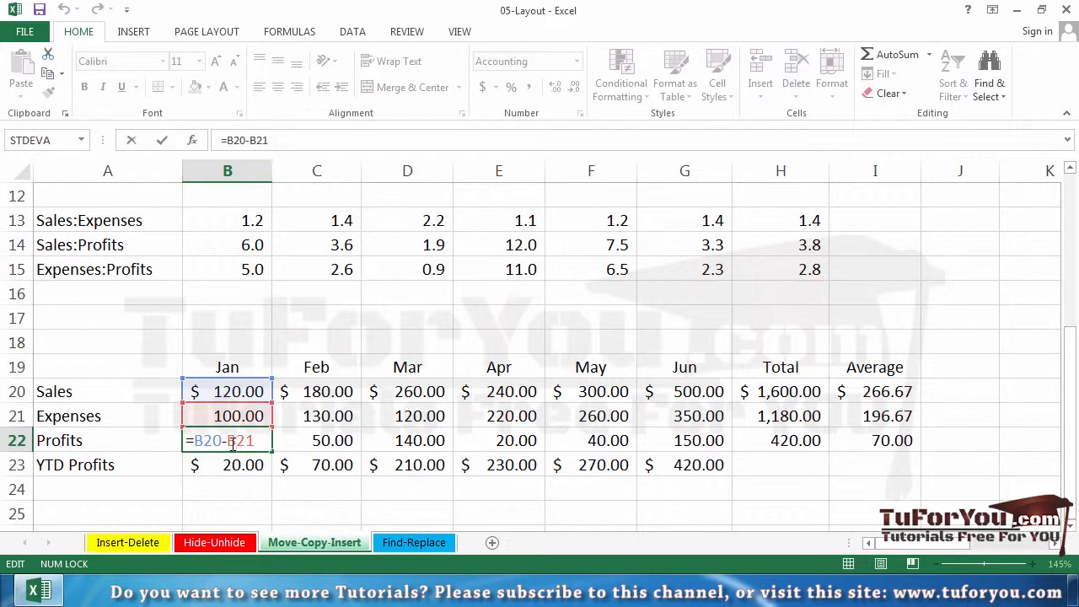
pyautogui.press('Escape')
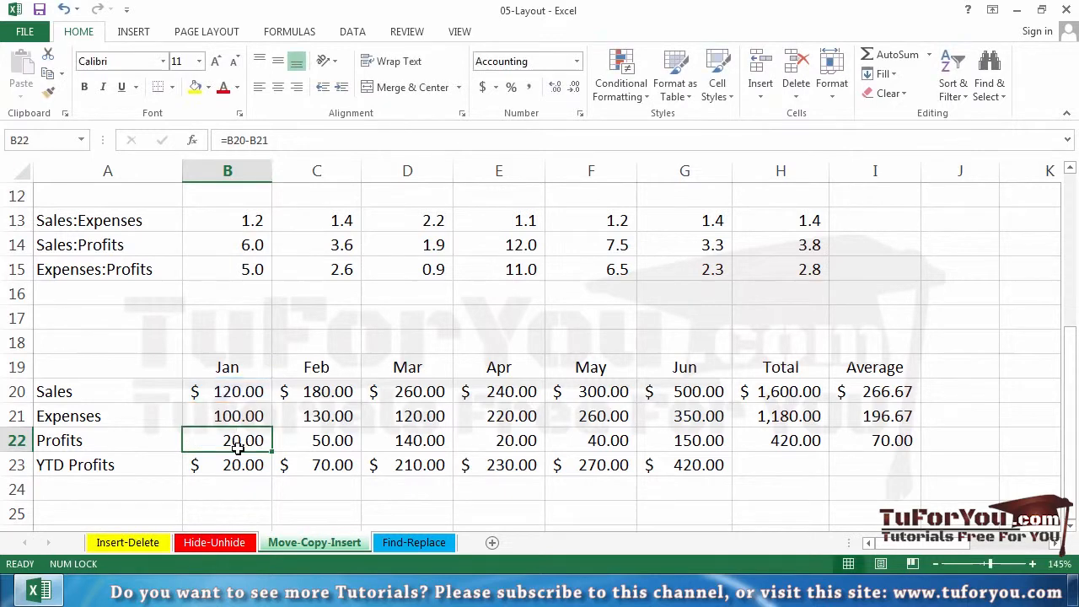
pyautogui.click(332, 506)
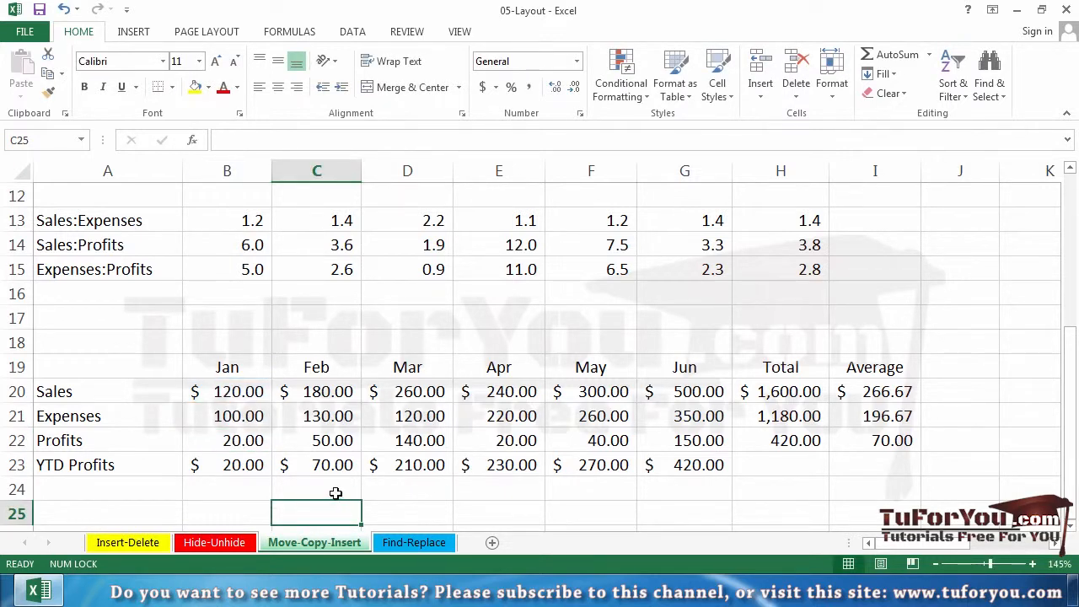
pyautogui.scroll(-1, 340, 449)
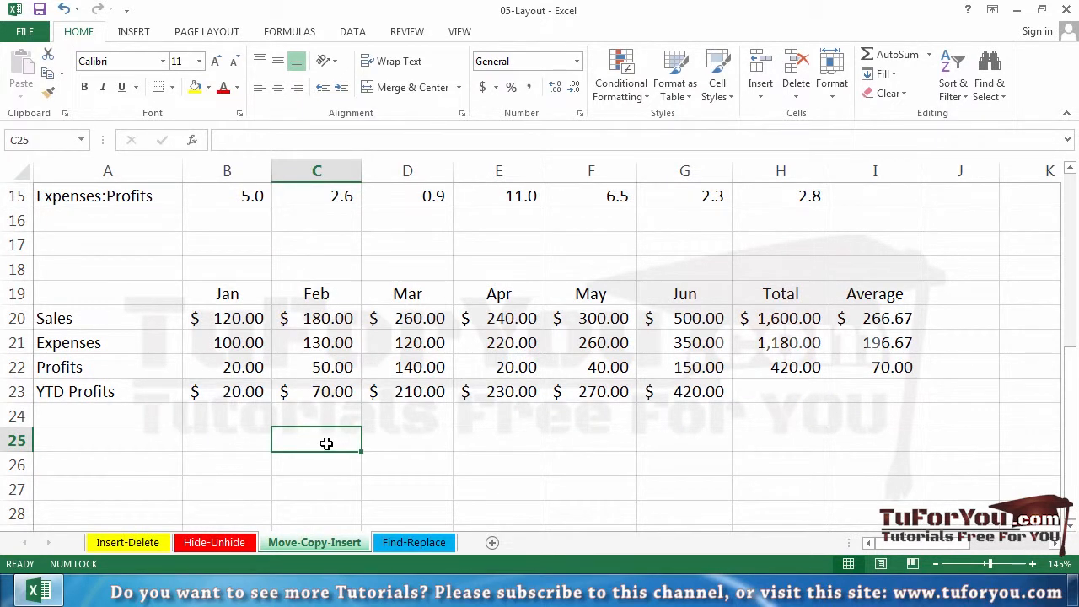
# Compare the order of the Sales, Expenses and Profits rows 4 to 6 with the order of the percentage change rows 9 to 11
pyautogui.scroll(5, 306, 438)
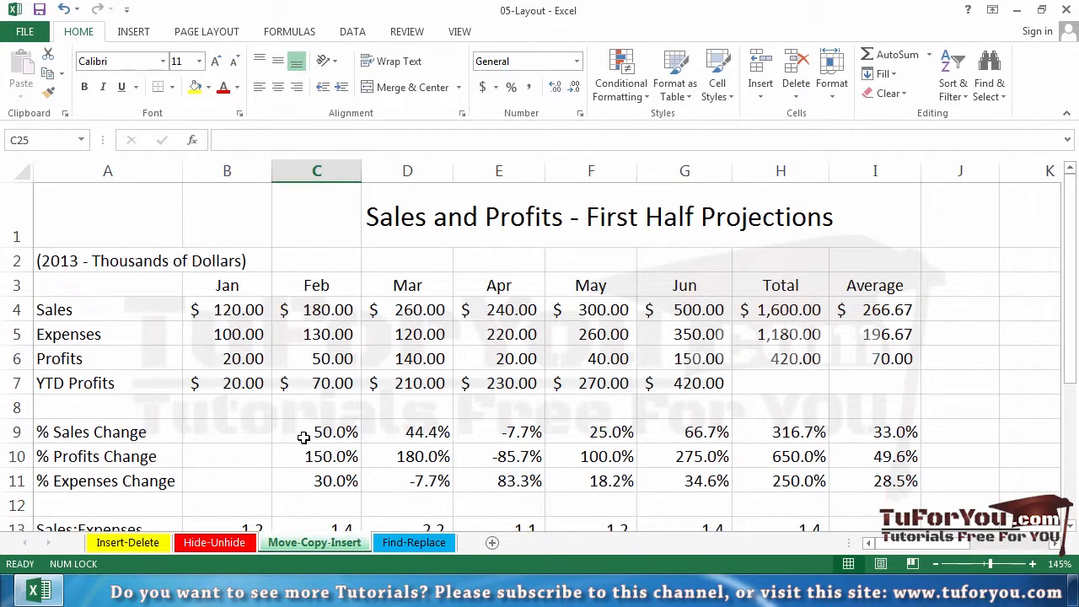
pyautogui.click(17, 309)
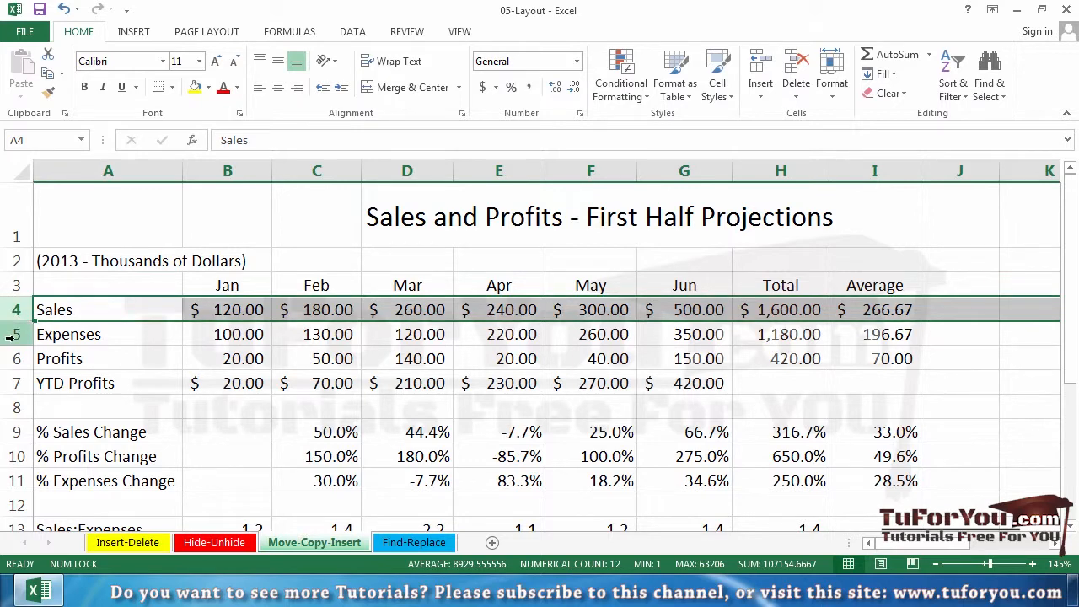
pyautogui.click(12, 335)
pyautogui.click(11, 359)
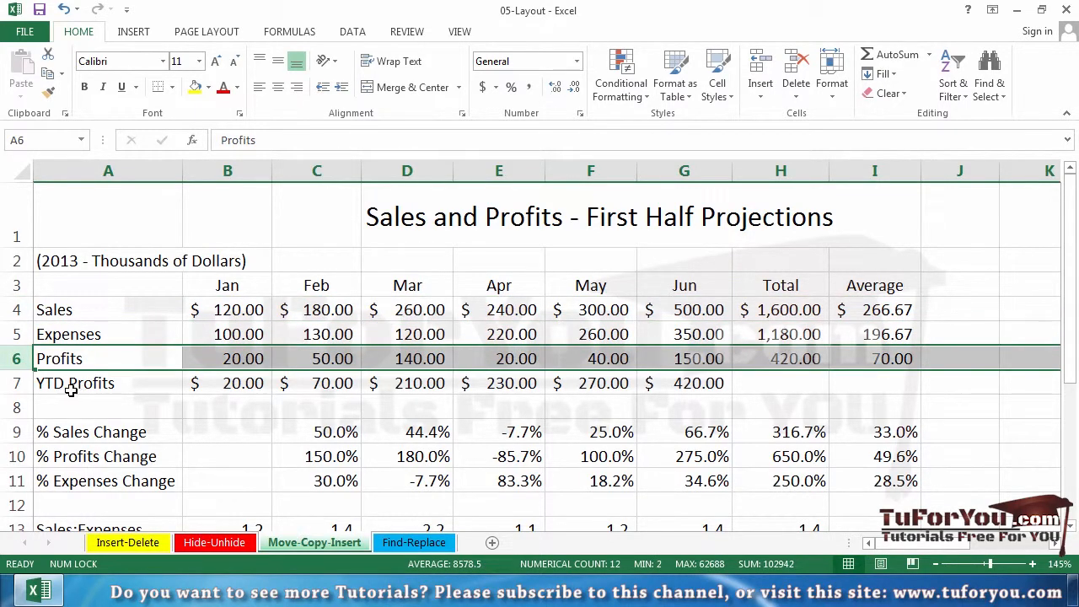
pyautogui.scroll(-1, 72, 389)
pyautogui.moveTo(12, 318); pyautogui.dragTo(9, 364)
pyautogui.click(8, 366)
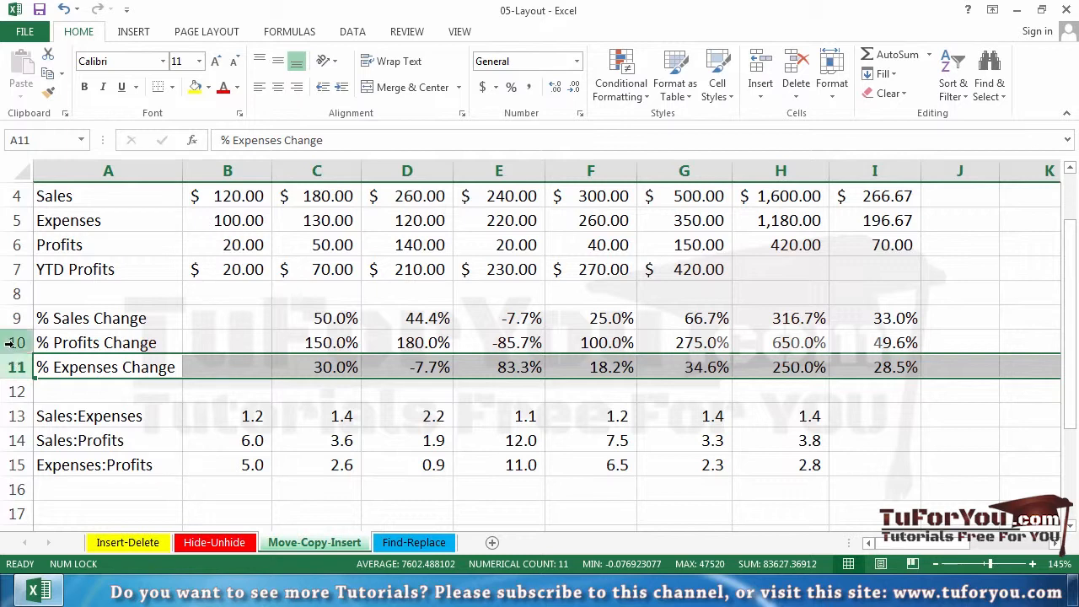
pyautogui.click(9, 342)
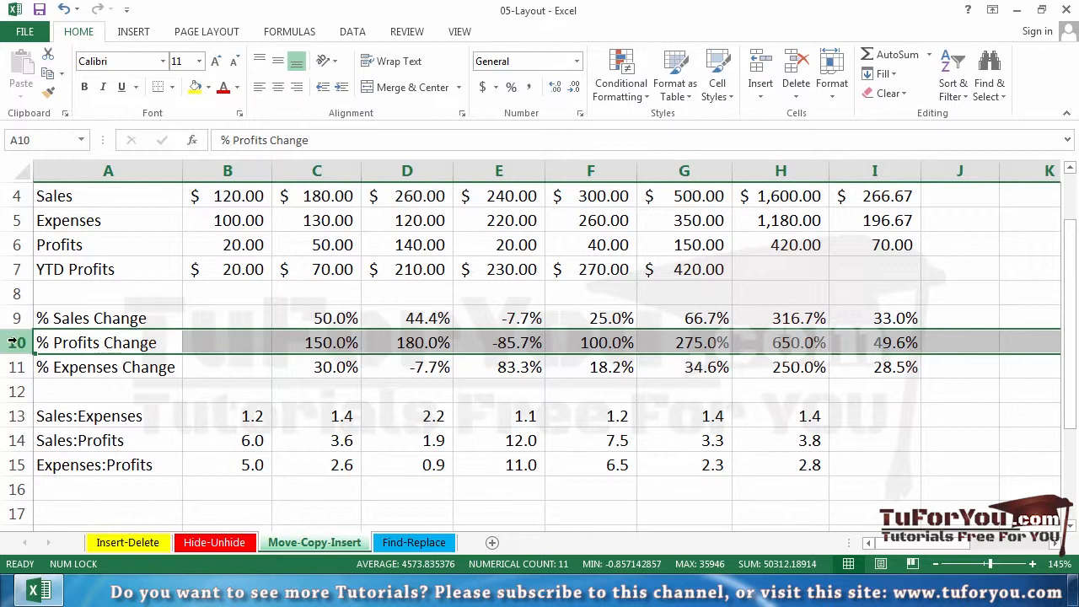
# Move the % Expenses Change cells A11:J11 directly on the sheet, inserting them above the % Profits Change row, and deselect the range
pyautogui.moveTo(89, 366); pyautogui.dragTo(927, 358)
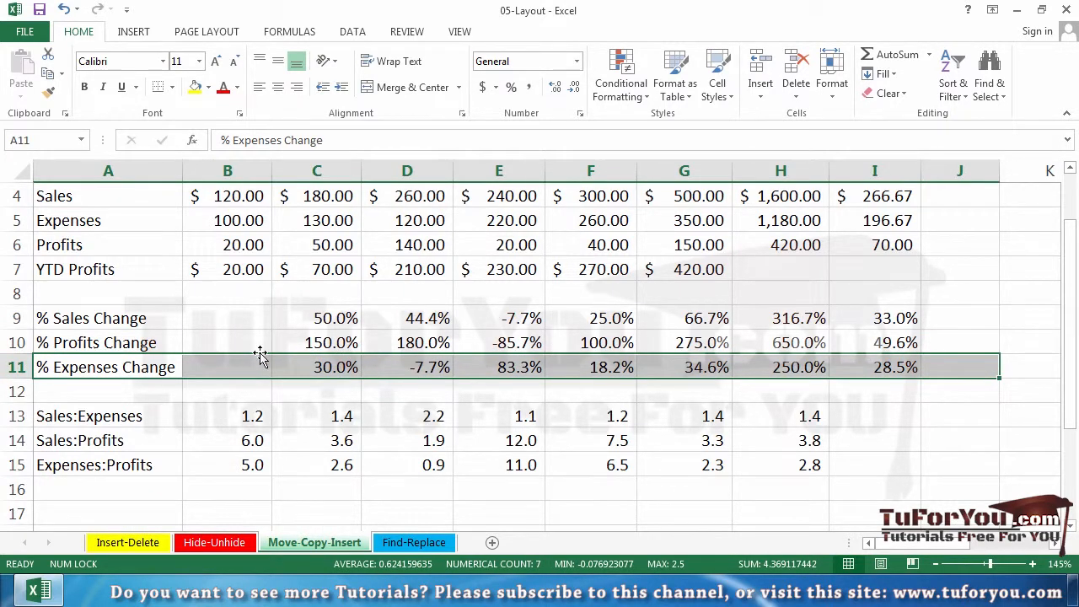
pyautogui.moveTo(261, 357)
pyautogui.mouseDown()
pyautogui.moveTo(264, 339)
pyautogui.moveTo(261, 354)
pyautogui.mouseUp()
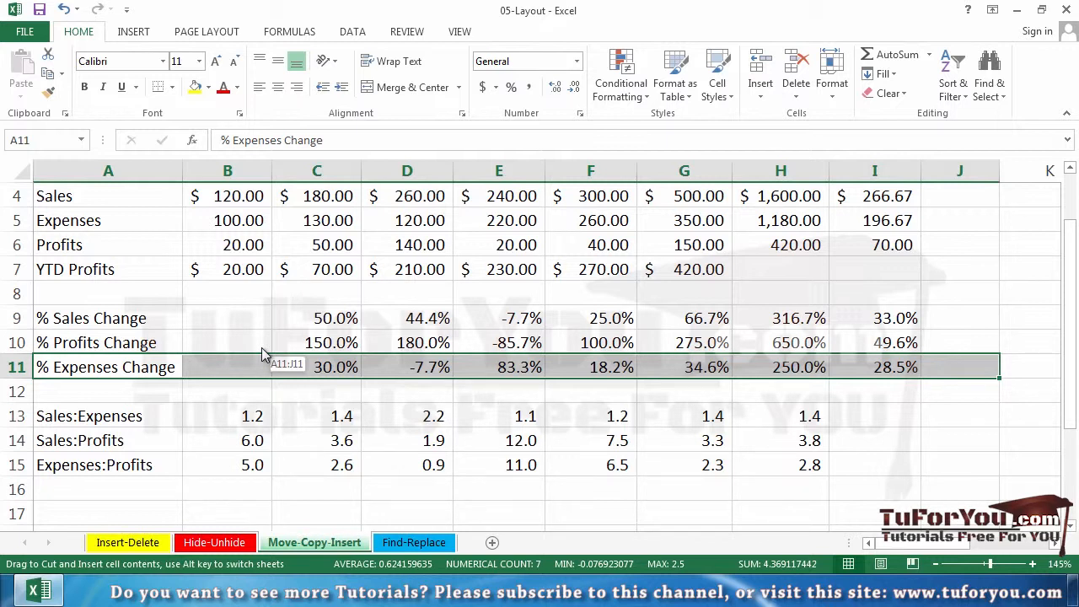
pyautogui.moveTo(262, 349); pyautogui.dragTo(262, 338)
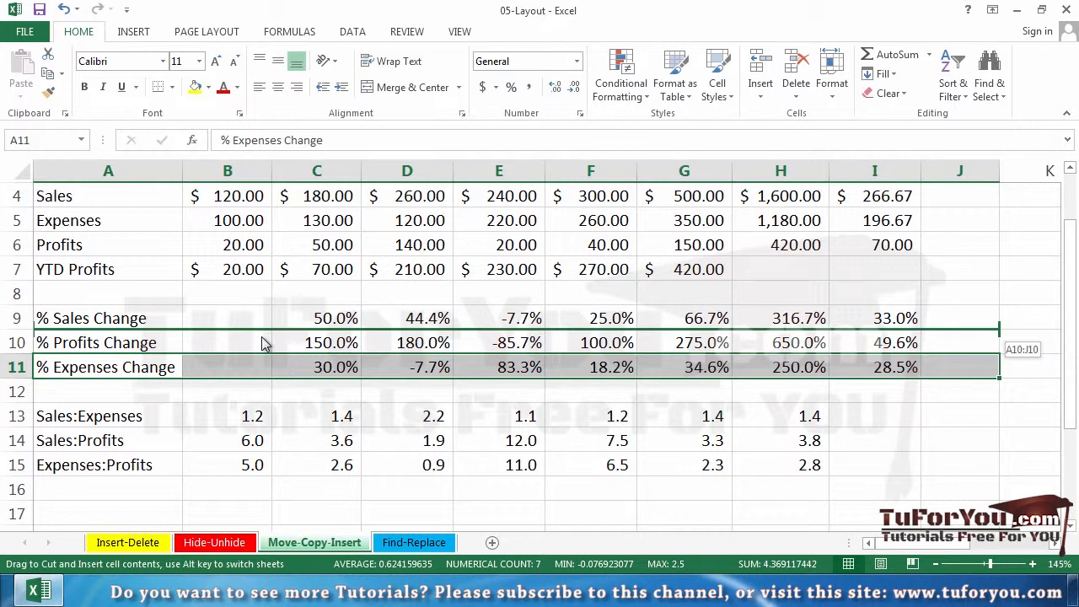
pyautogui.moveTo(262, 344); pyautogui.dragTo(262, 343)
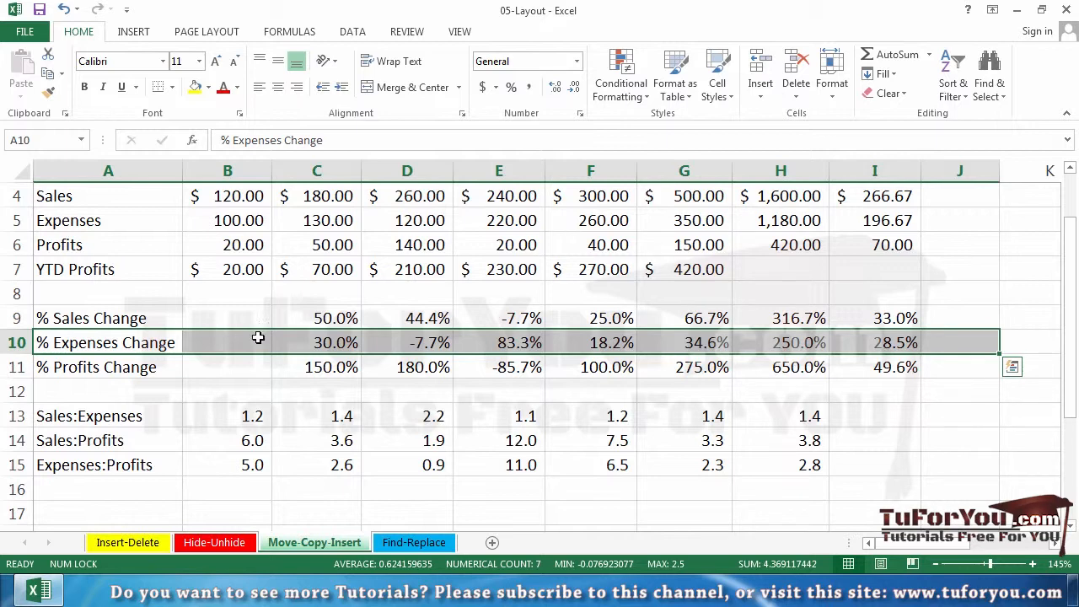
pyautogui.click(232, 374)
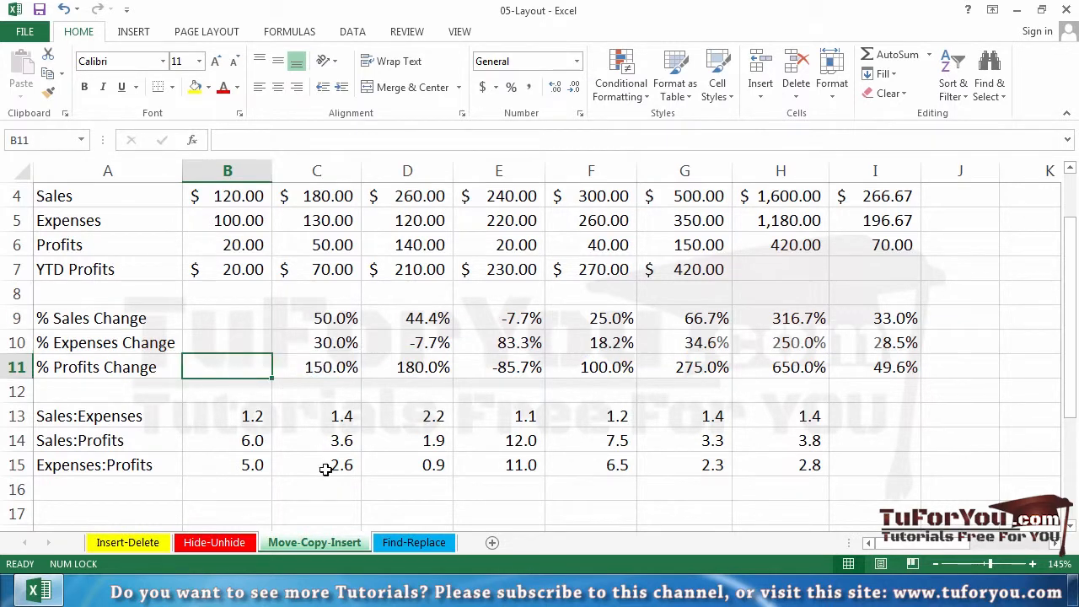
# Select the whole Benefits column R in the employee list and start moving it directly on the sheet
pyautogui.scroll(1, 434, 440)
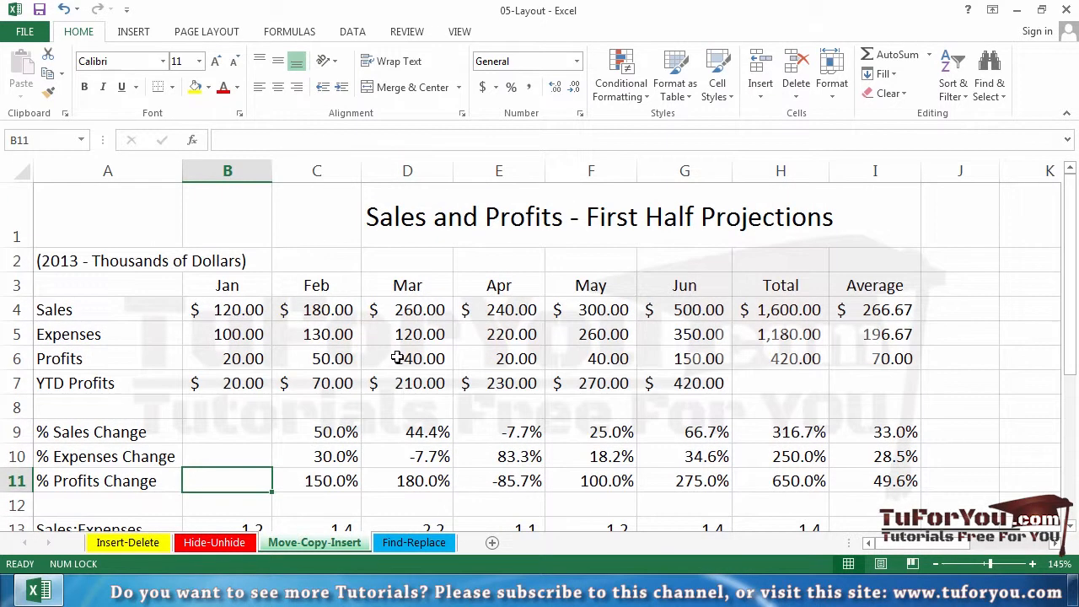
pyautogui.moveTo(911, 541); pyautogui.dragTo(1071, 521)
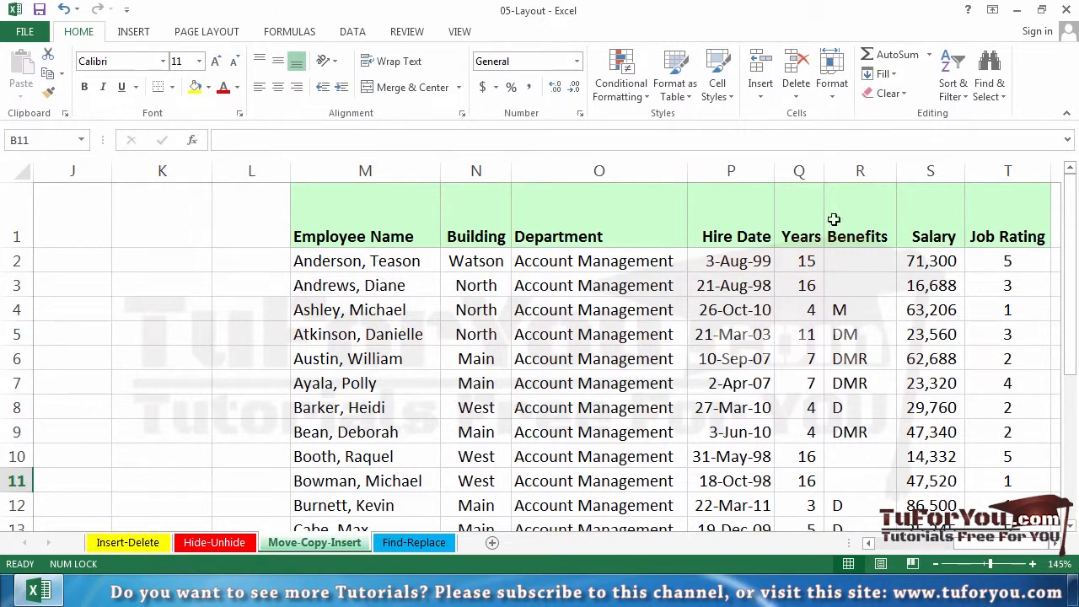
pyautogui.click(861, 162)
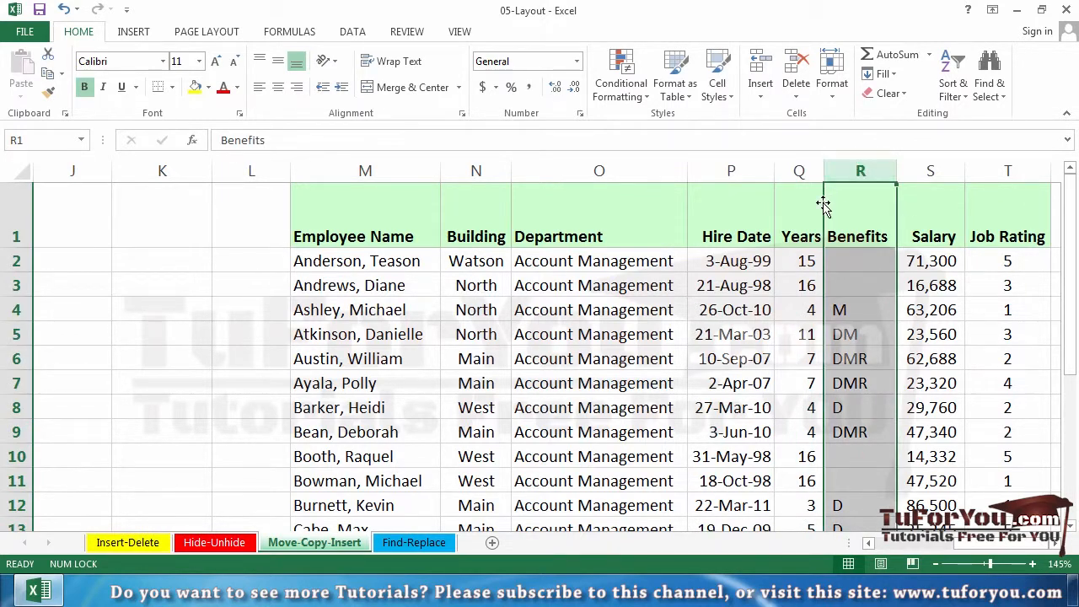
pyautogui.moveTo(823, 205); pyautogui.dragTo(824, 204)
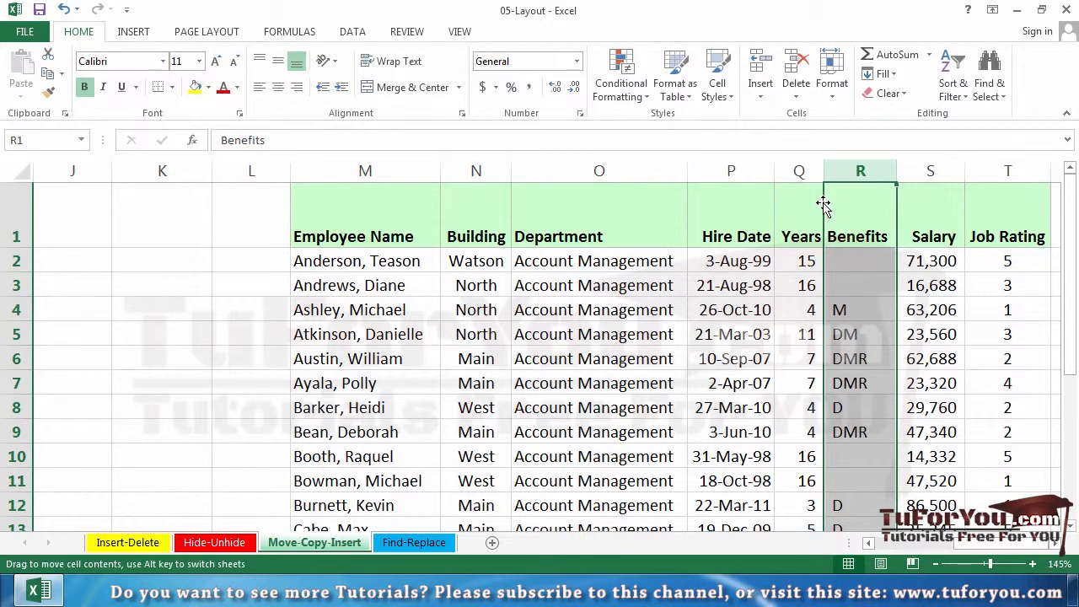